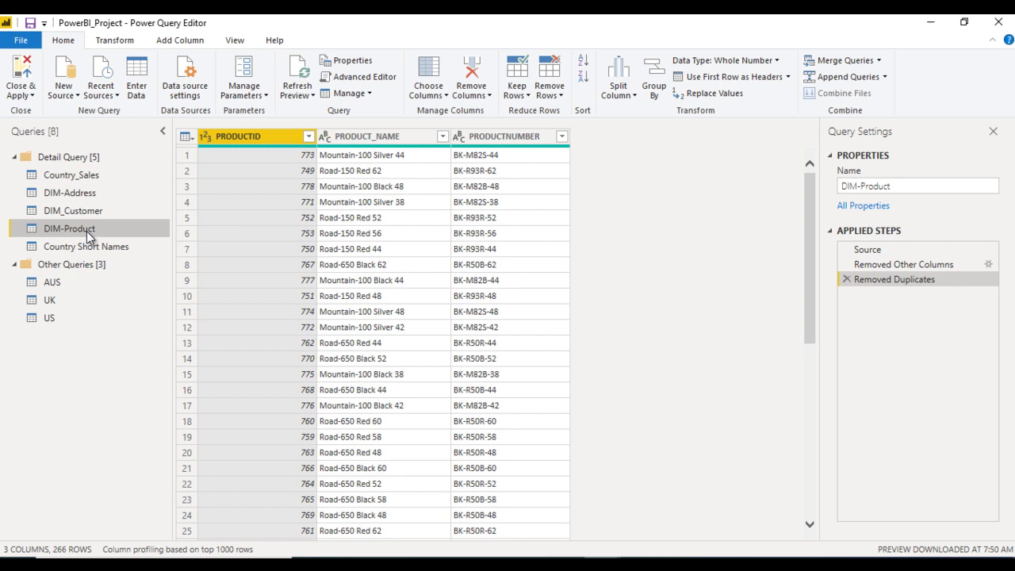
Step: Move the PRODUCTNUMBER column before PRODUCT_NAME, then select the PRODUCT_NAME column
left_click(367, 141)
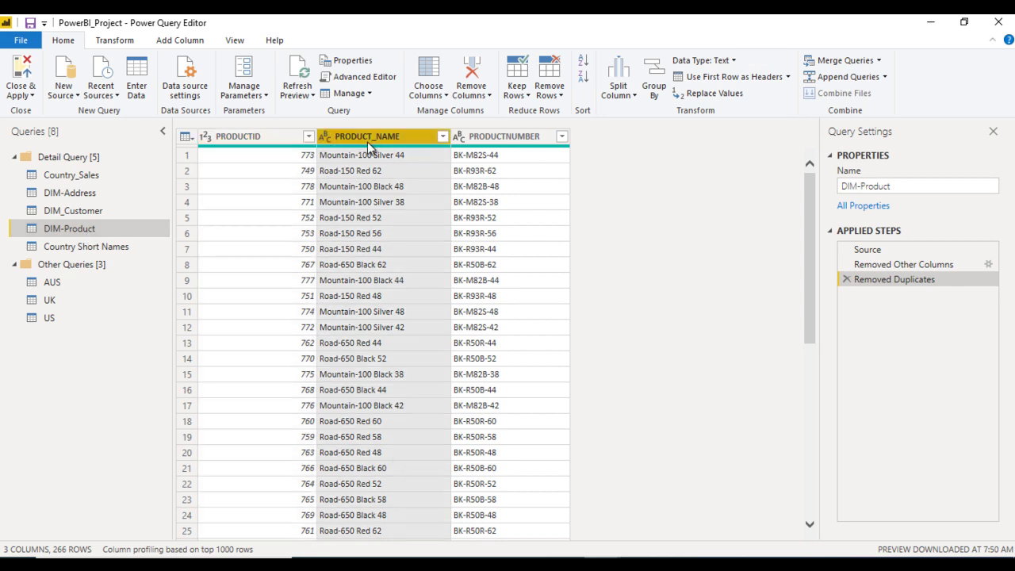
left_click(517, 139)
left_click_drag(517, 139, 376, 149)
left_click(495, 139)
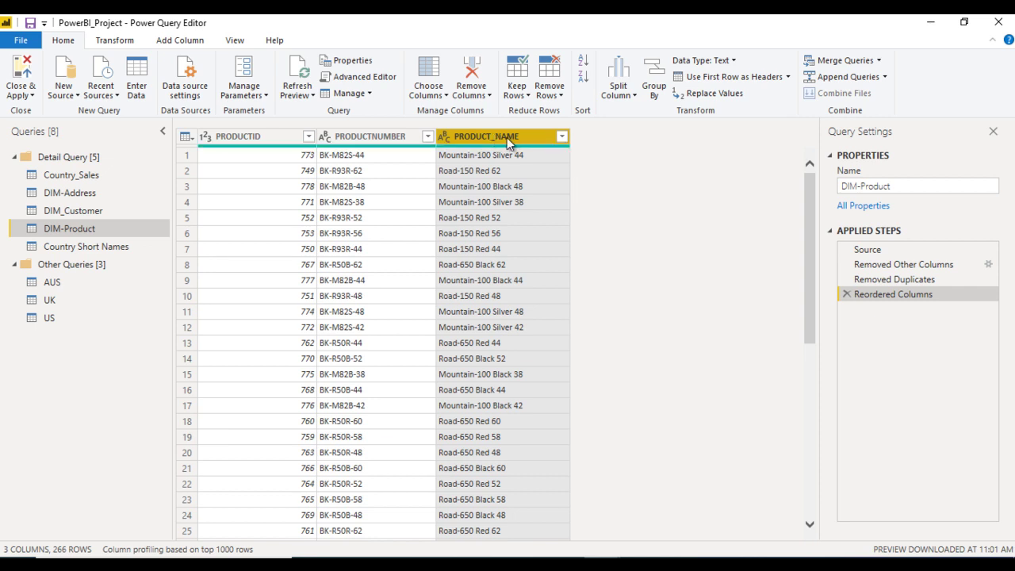
left_click(183, 39)
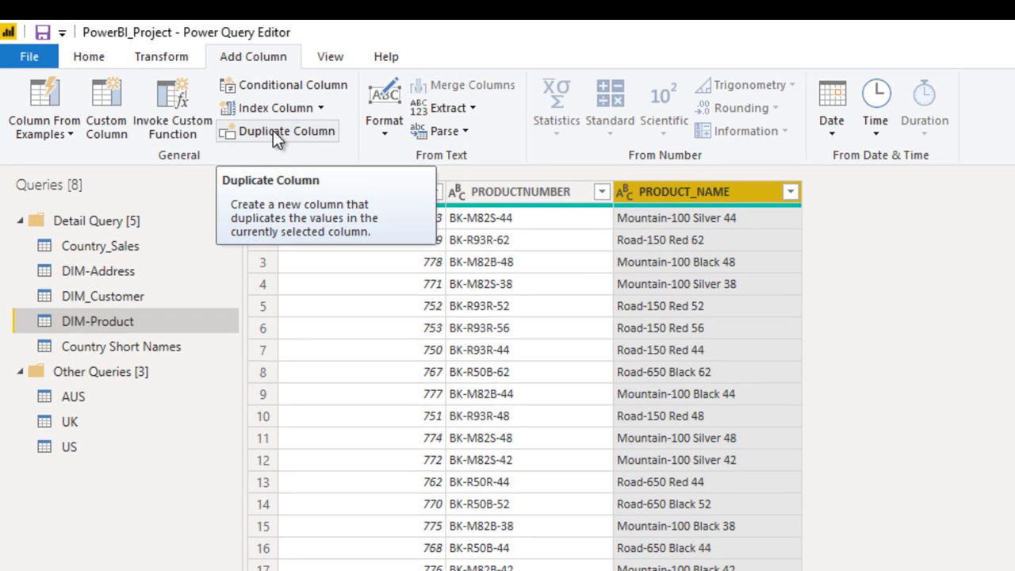
Step: Duplicate PRODUCT_NAME to create a PRODUCT_NAME - Copy column as the fourth column
left_click(197, 97)
left_click(276, 134)
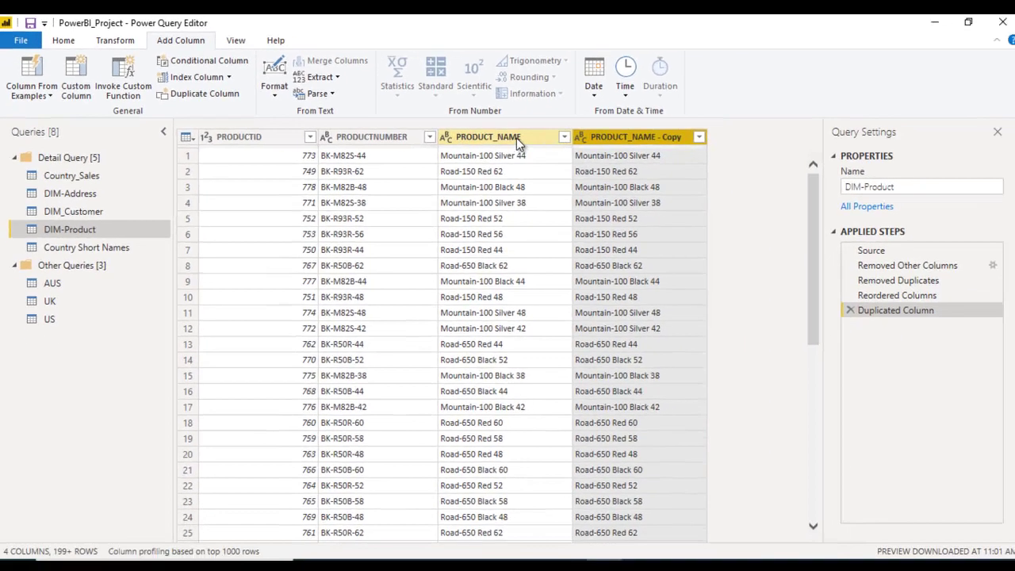
left_click(511, 139)
left_click(665, 139)
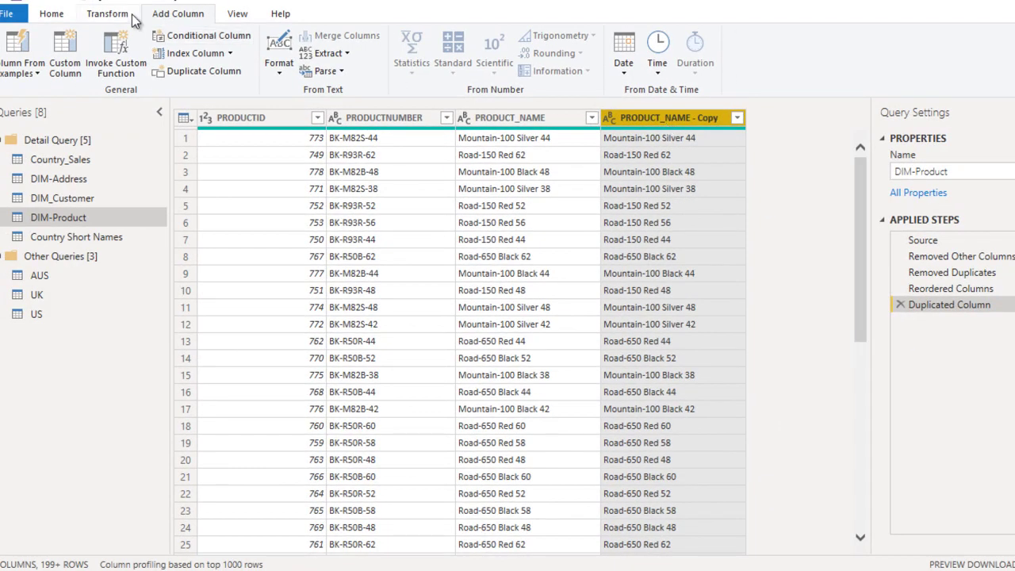
Step: Look over the Split Column options without choosing one, then bring up the Extract options
left_click(107, 13)
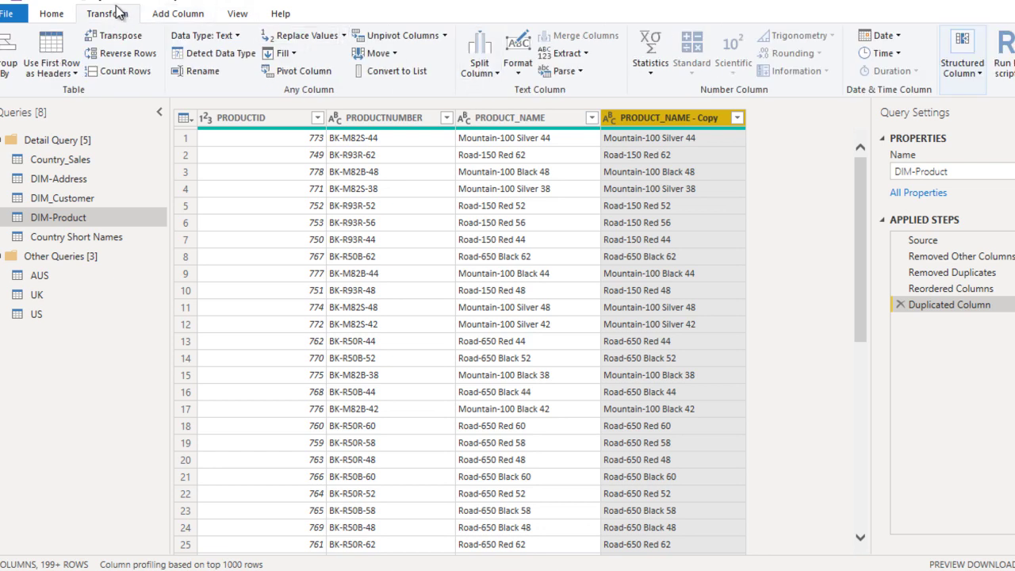
left_click(486, 58)
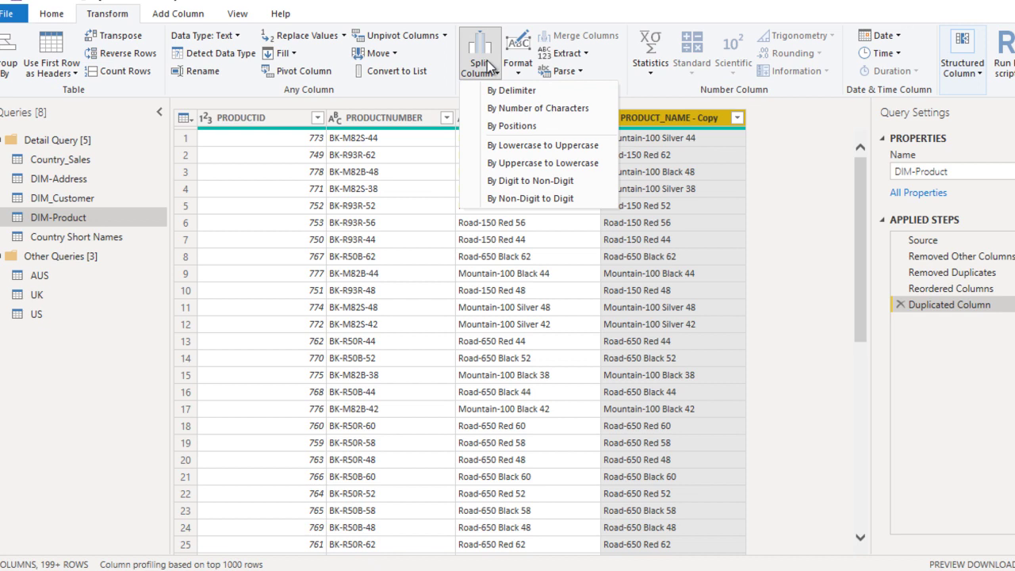
left_click(691, 156)
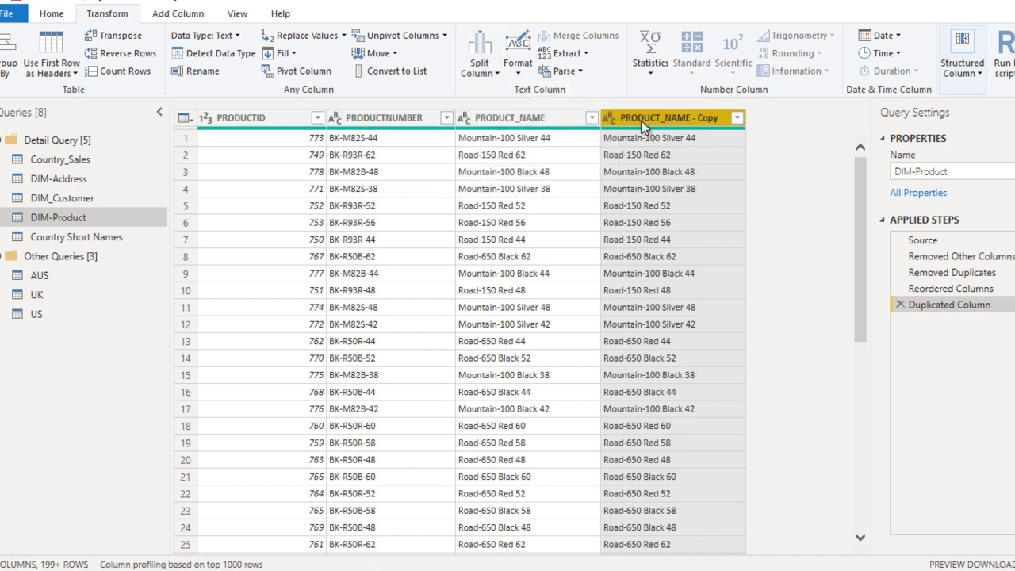
left_click(178, 14)
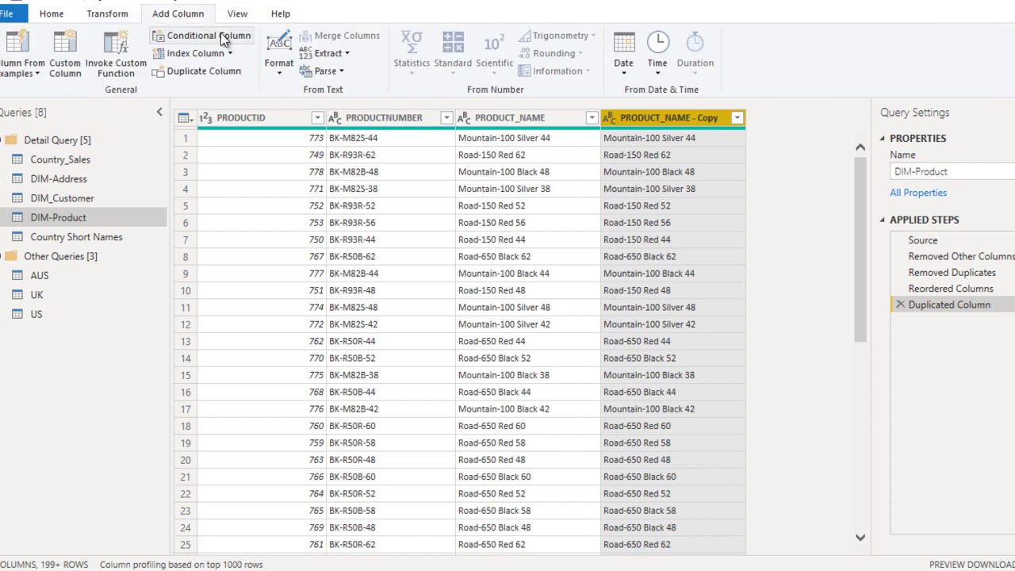
left_click(345, 54)
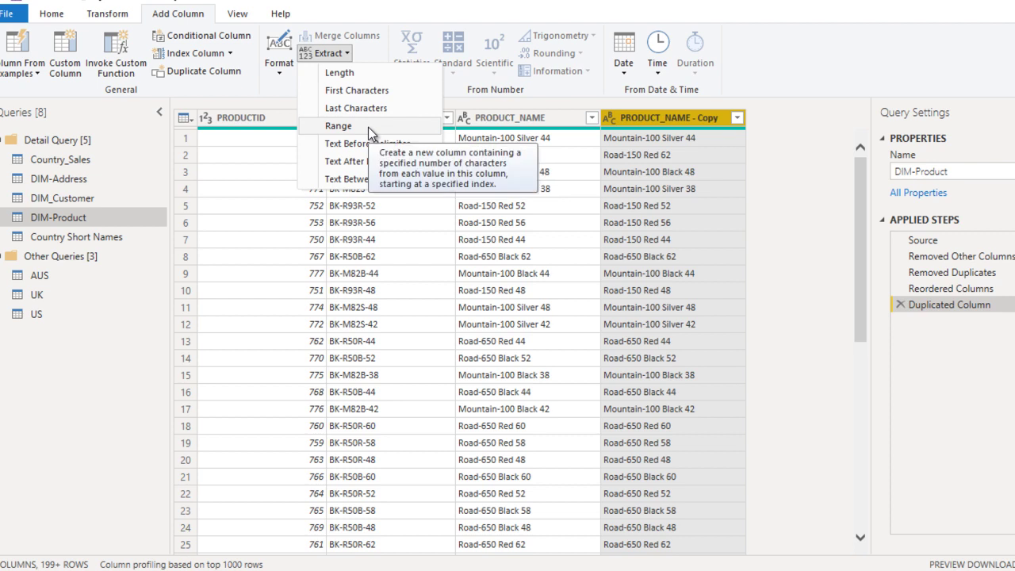
left_click(364, 72)
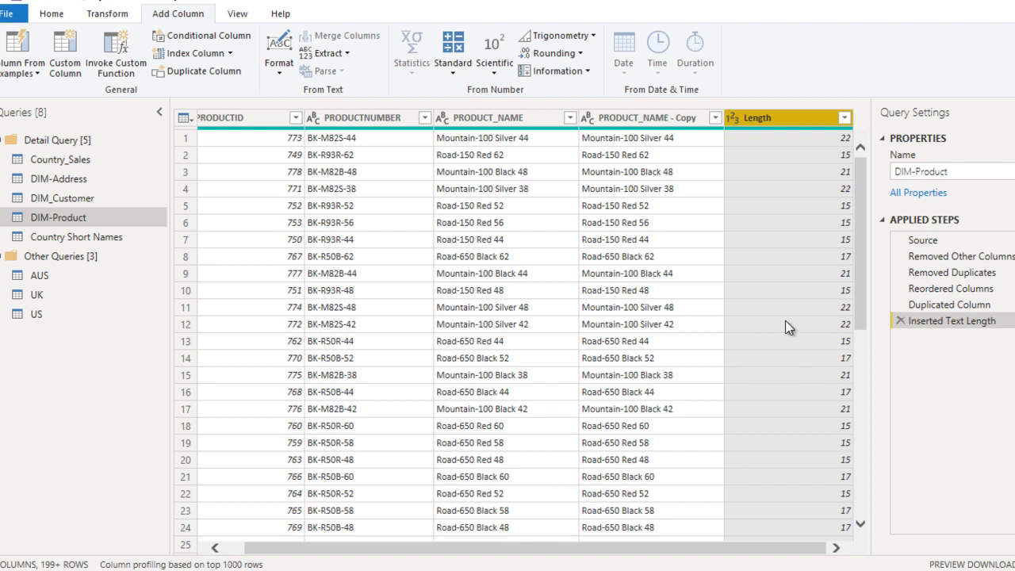
left_click(900, 320)
left_click(684, 118)
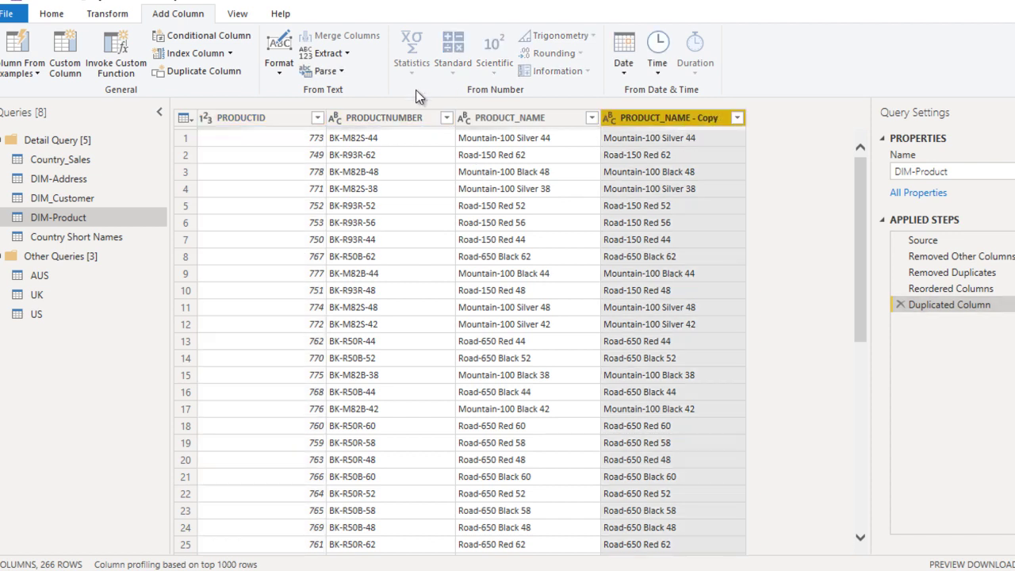
left_click(347, 54)
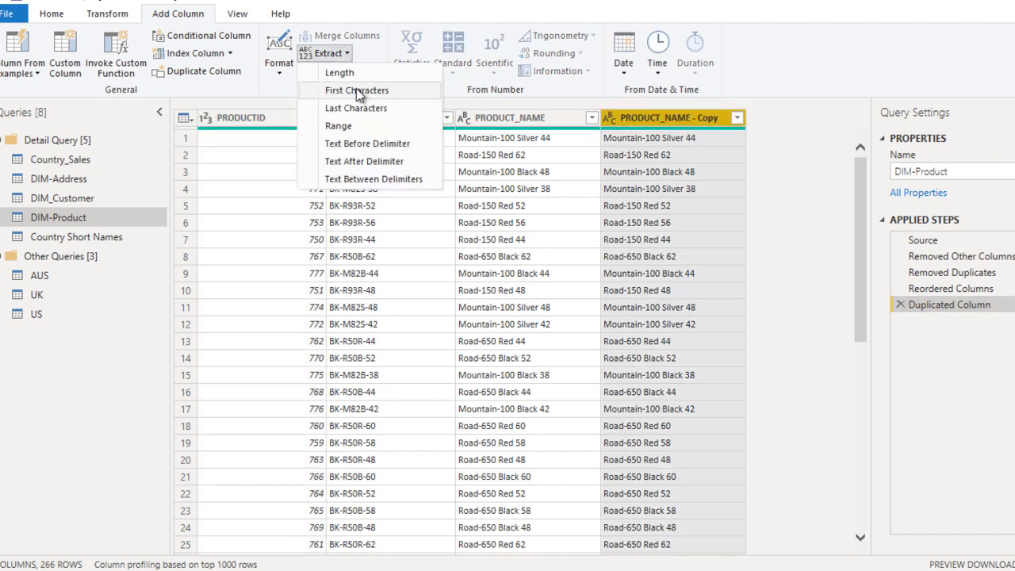
left_click(357, 90)
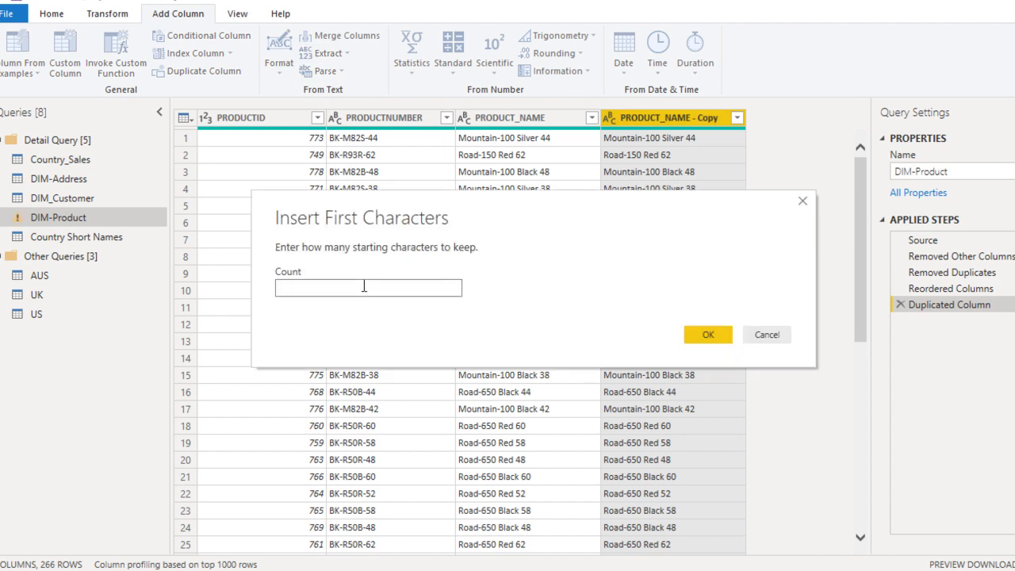
type("5")
left_click(714, 340)
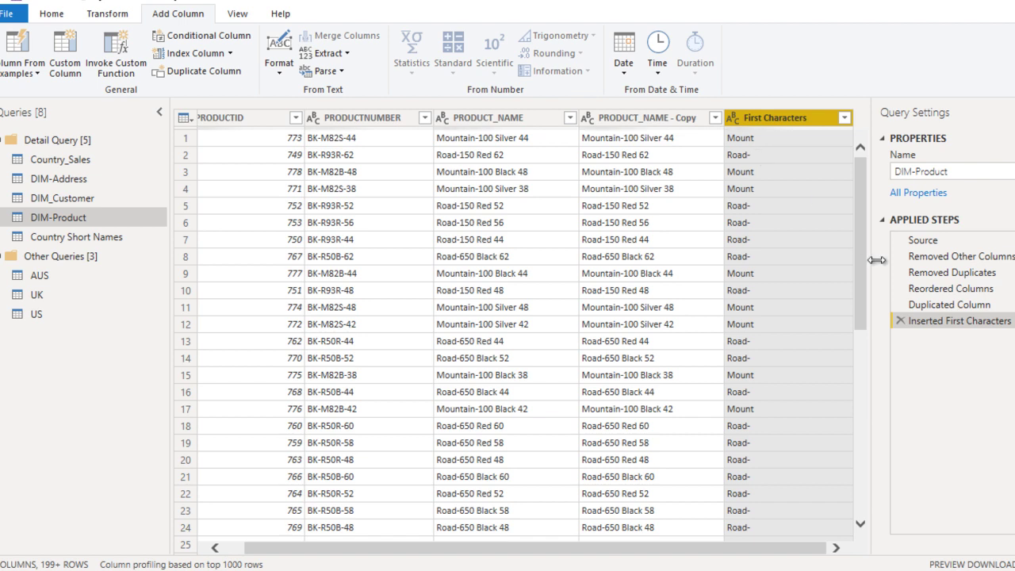
left_click(901, 321)
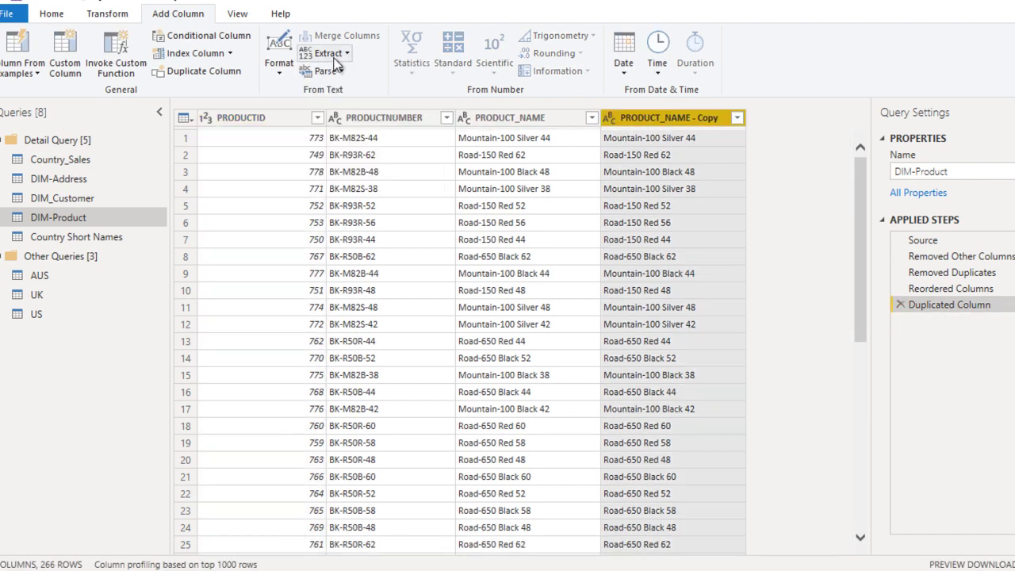
Step: Add a Text Before Delimiter column using '-' as the delimiter, giving values like Mountain and Road
left_click(330, 55)
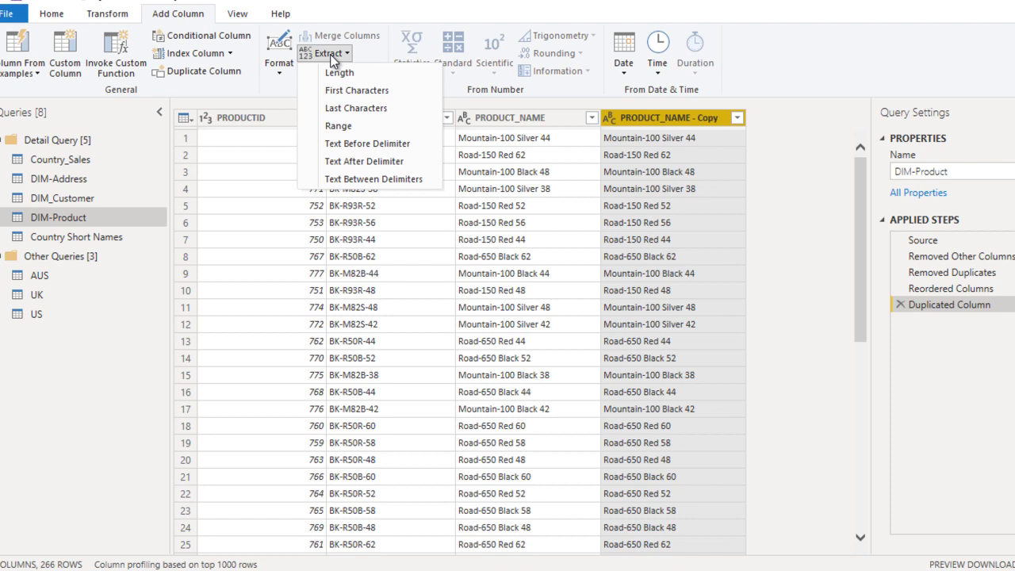
left_click(398, 144)
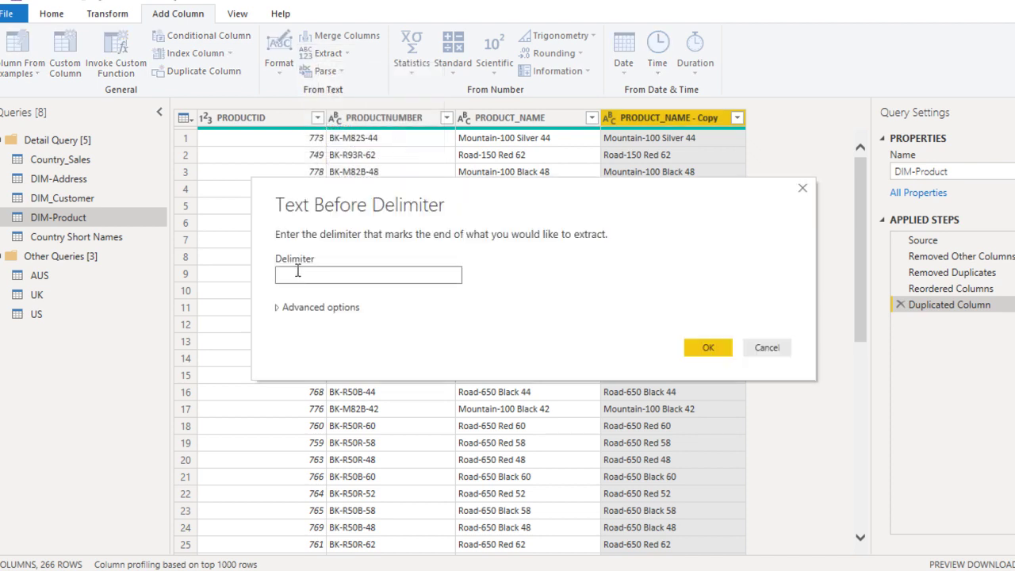
type("-")
left_click(713, 347)
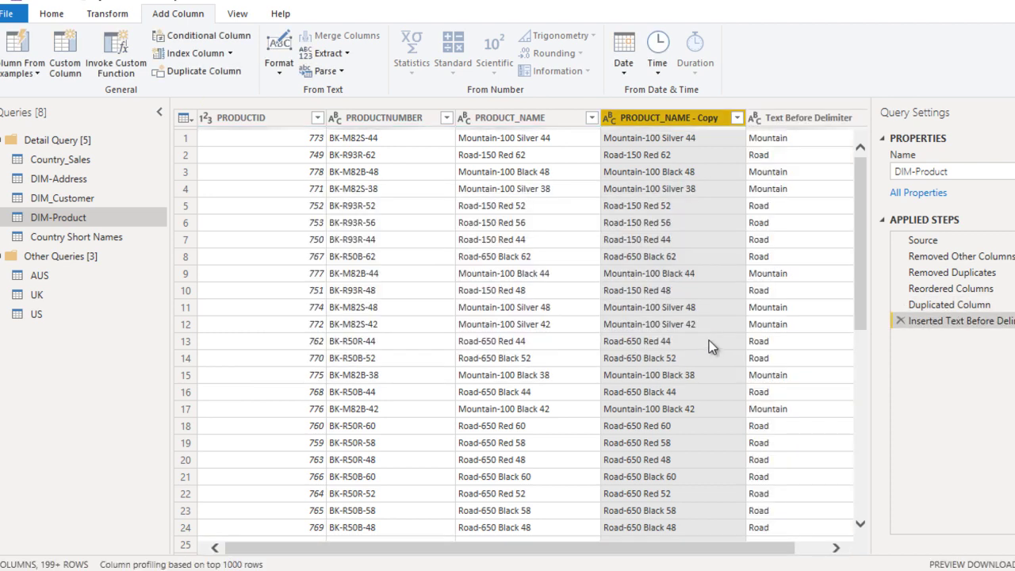
left_click(836, 547)
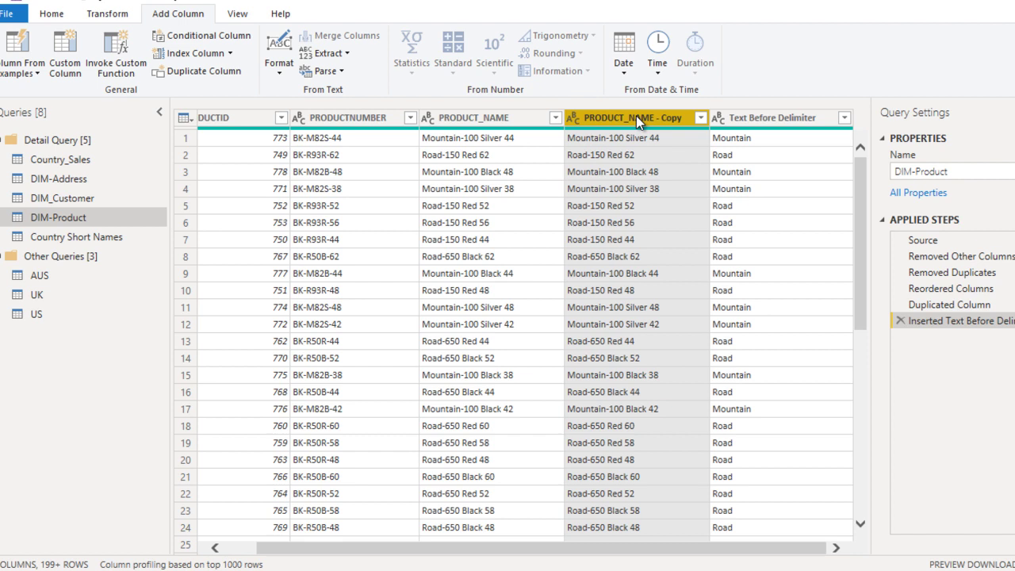
Step: Add a Text After Delimiter column with '-' as the delimiter
left_click(325, 56)
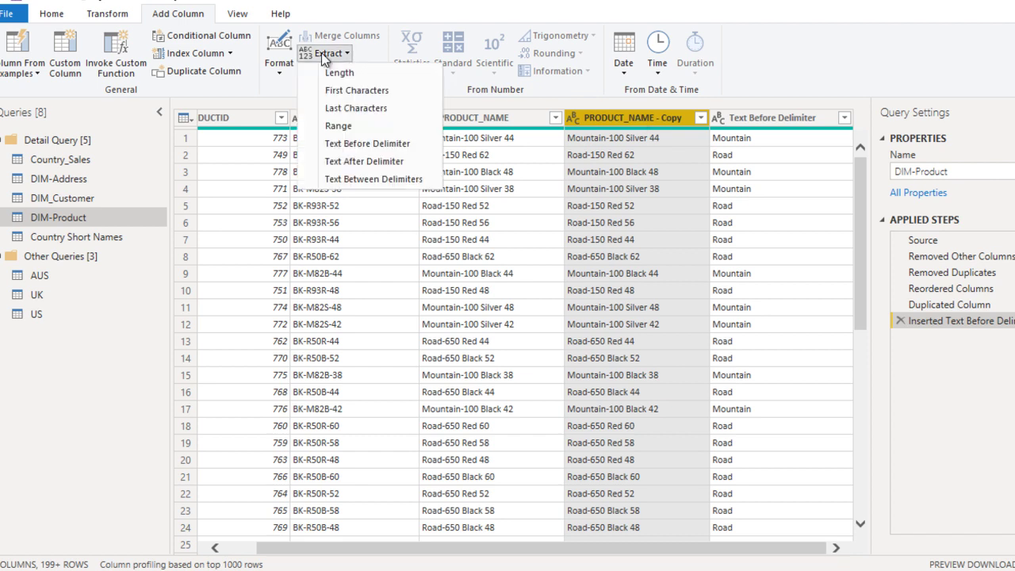
left_click(392, 161)
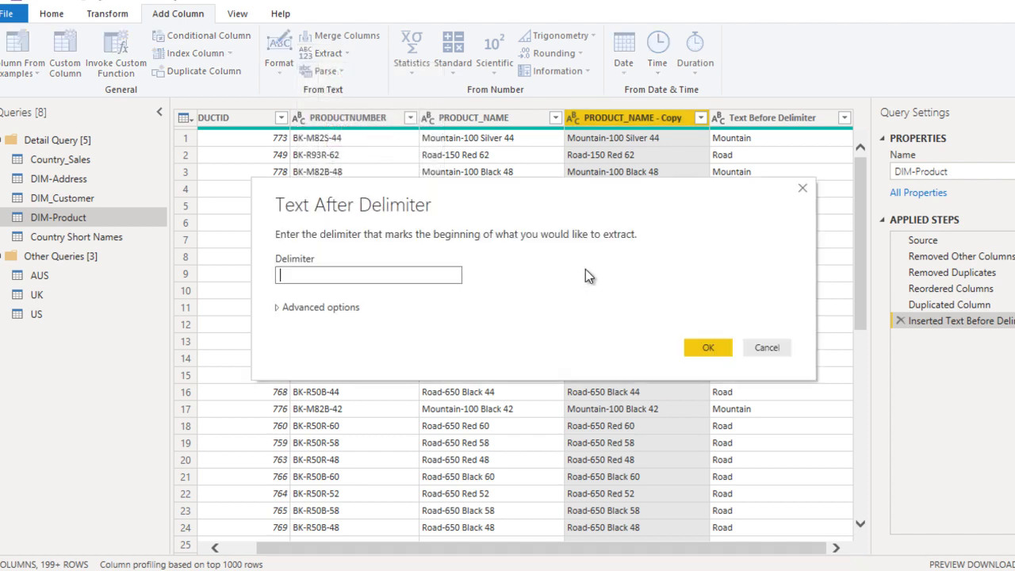
left_click(381, 273)
type("-")
left_click(718, 357)
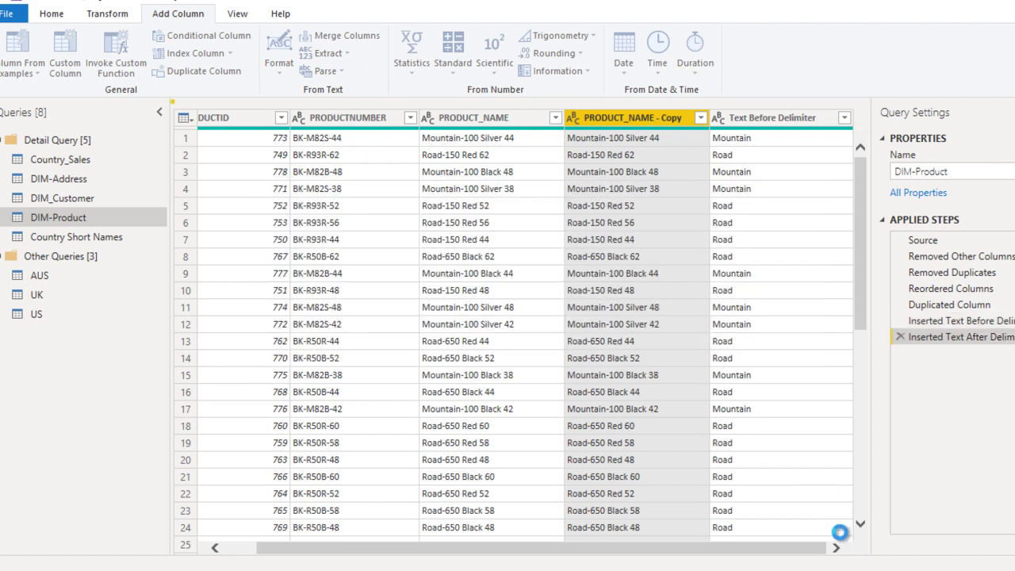
Step: Check the new column, then delete the Text After and Text Before Delimiter steps
left_click(837, 549)
left_click(838, 549)
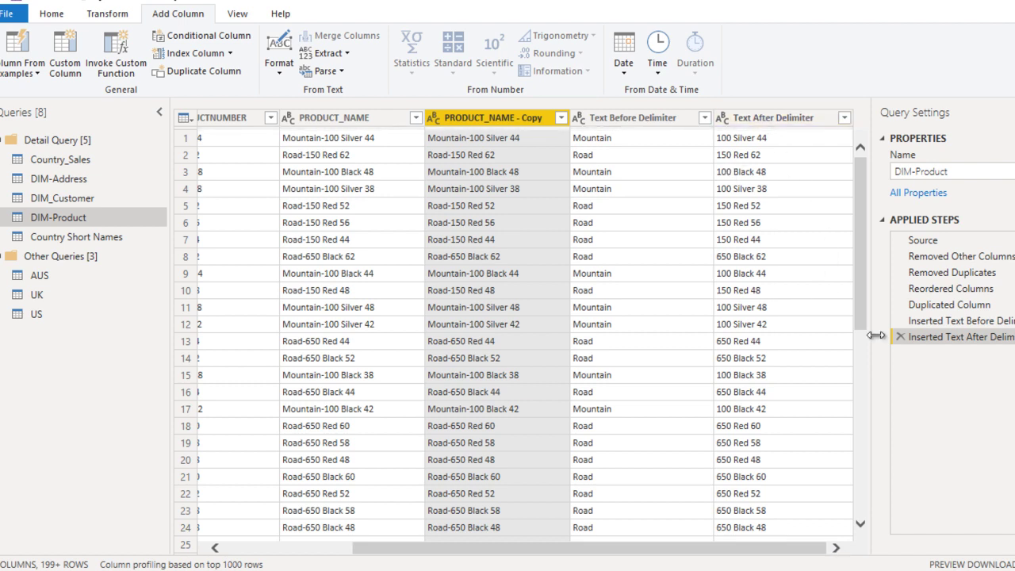
left_click(901, 337)
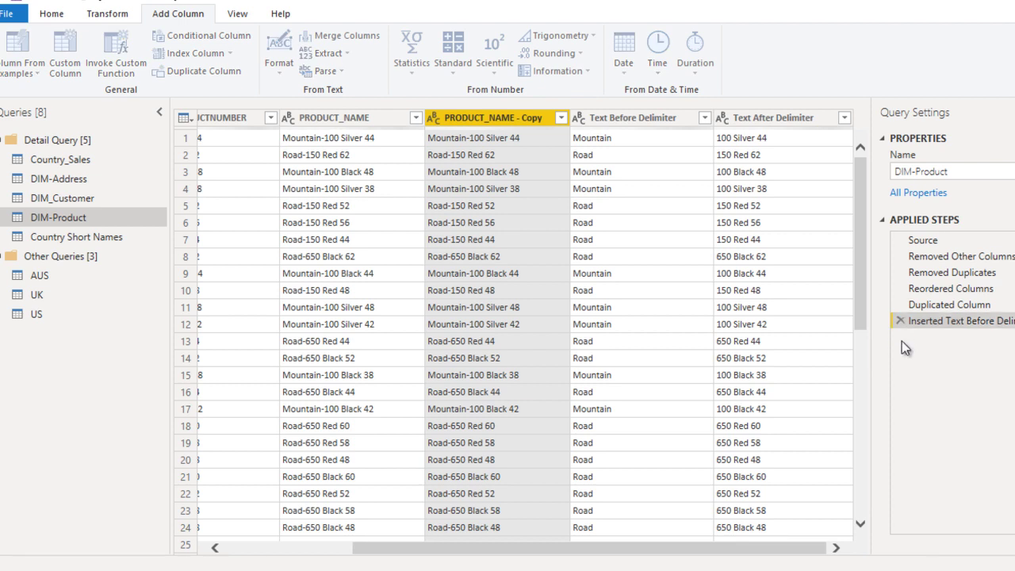
left_click(901, 321)
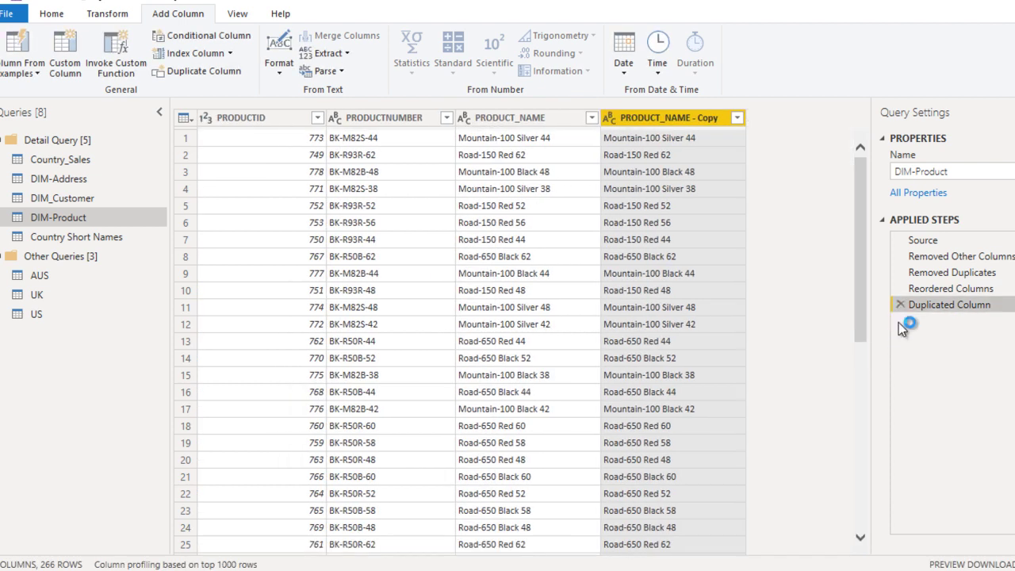
Step: Add a Text Between Delimiters column from '-' to '4', yielding values like '100 Silver'
left_click(333, 56)
left_click(372, 180)
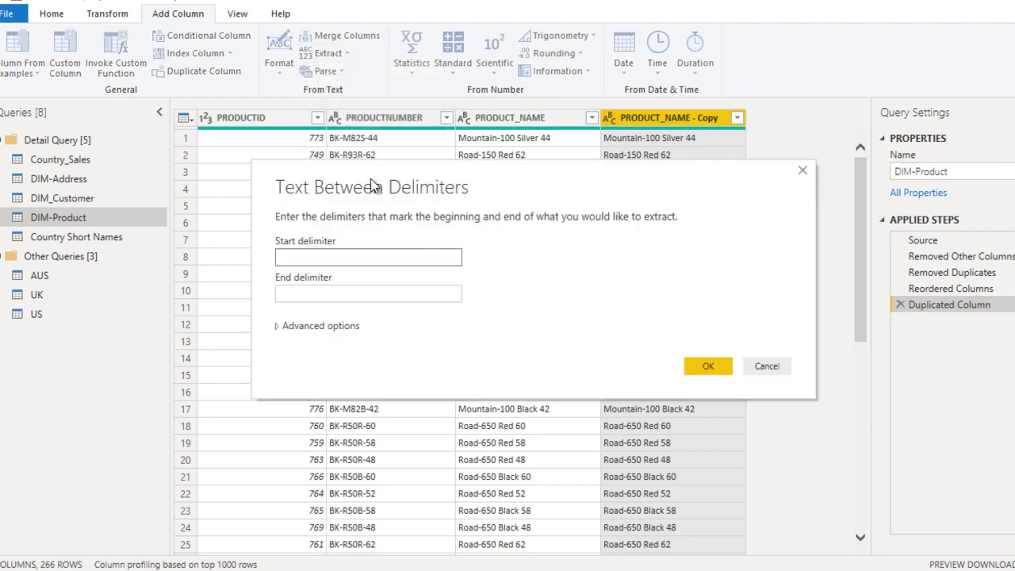
left_click(332, 254)
type("-")
left_click(317, 292)
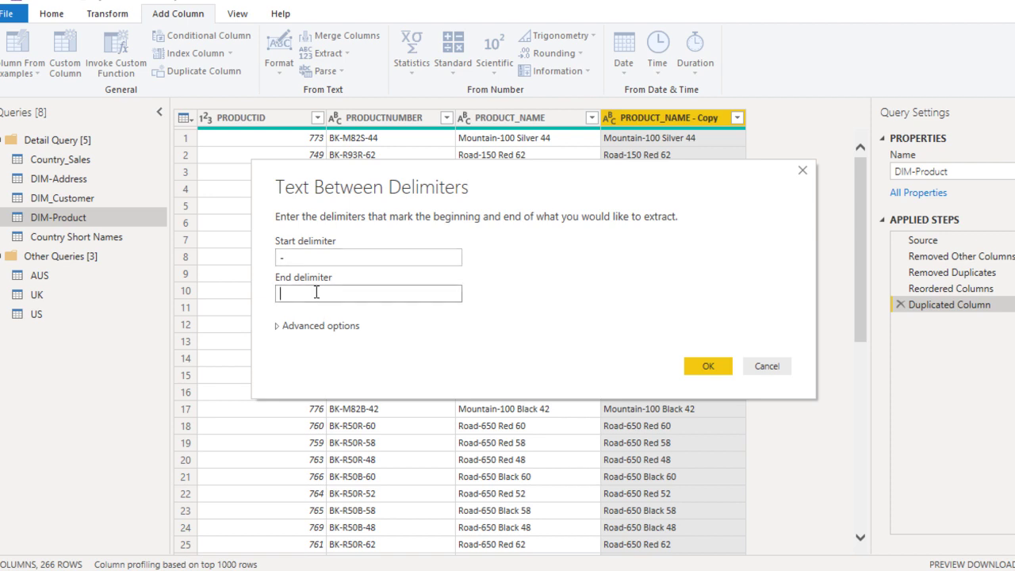
type("4")
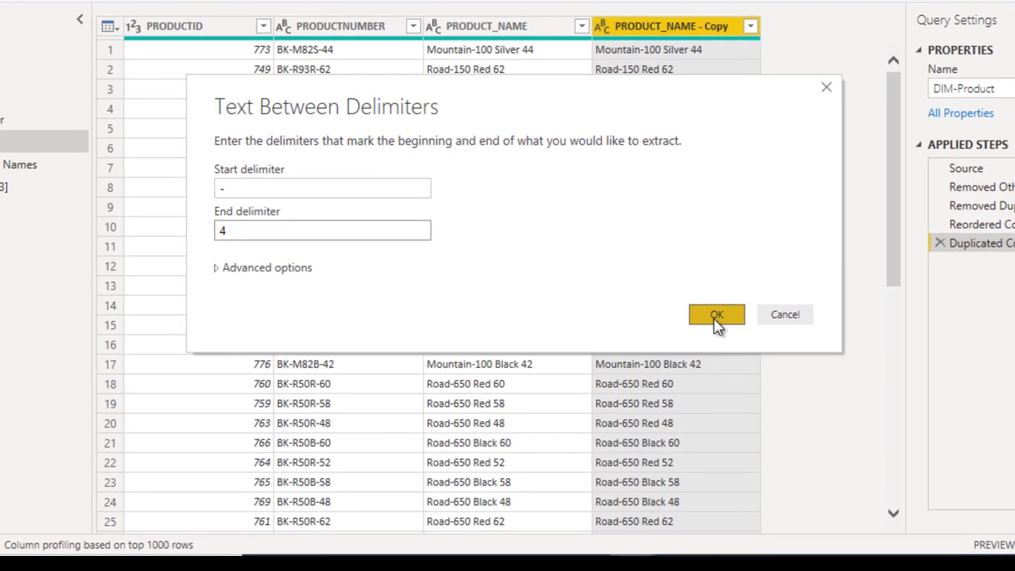
left_click(717, 316)
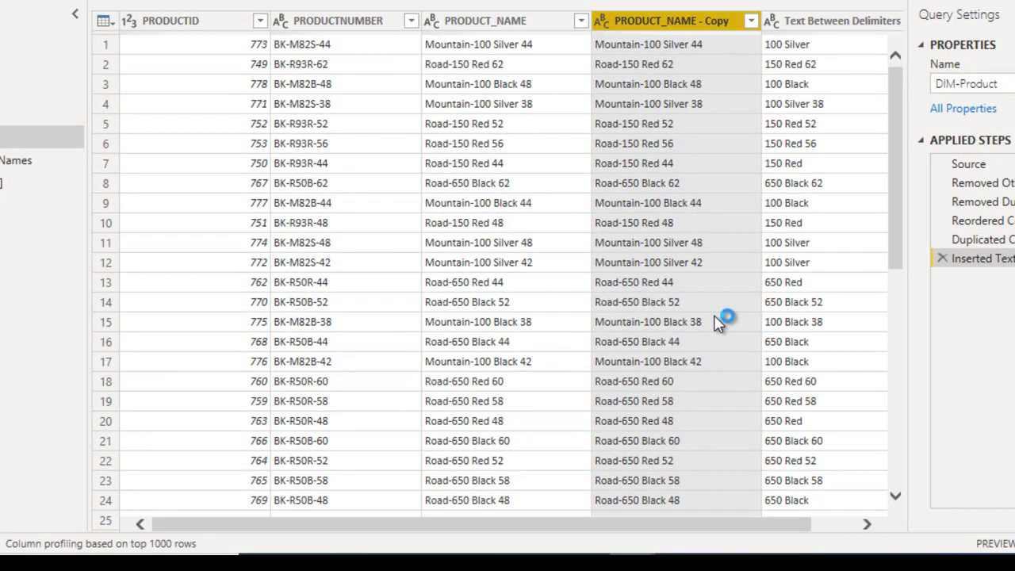
left_click(704, 48)
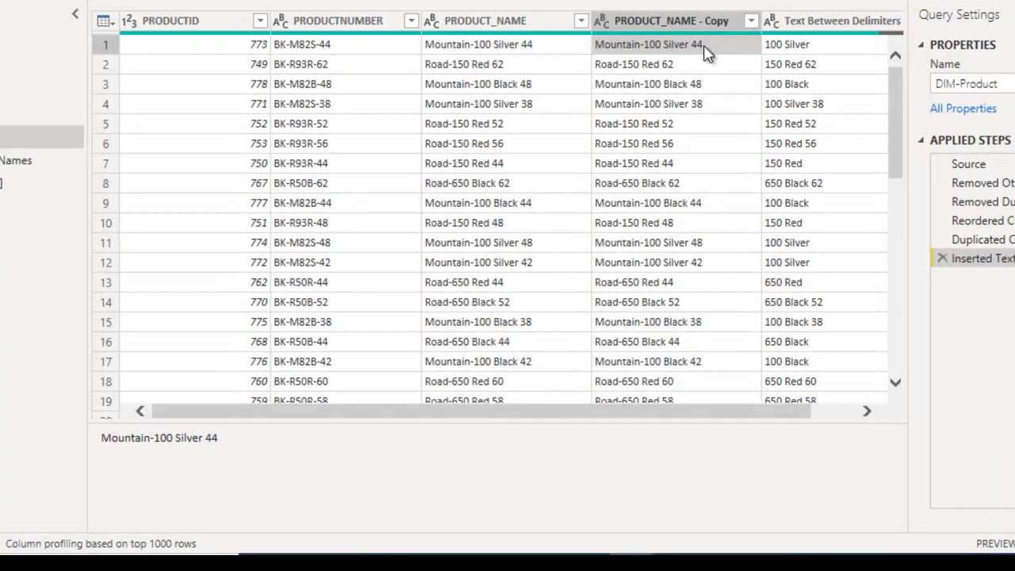
left_click(839, 413)
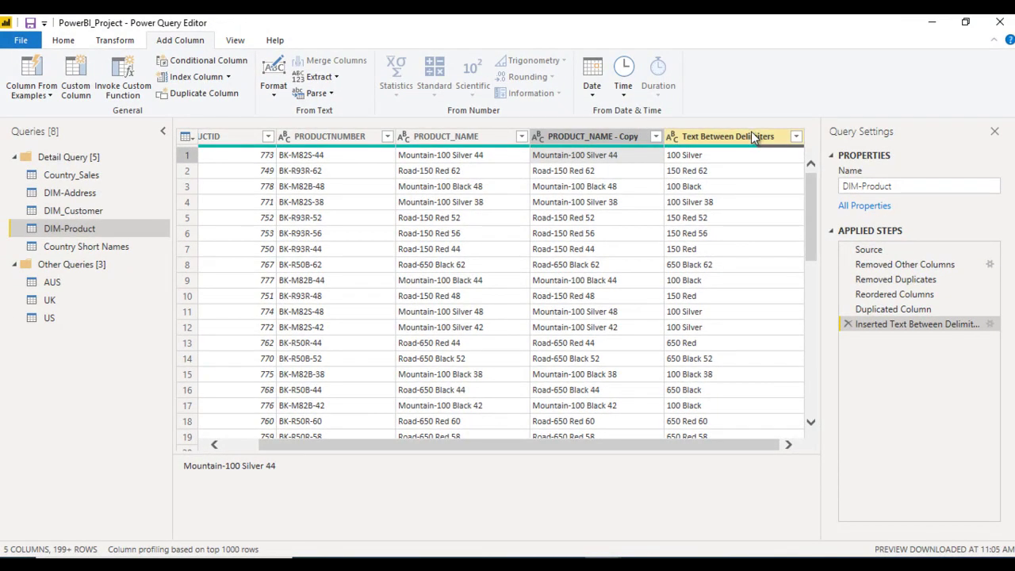
left_click(751, 137)
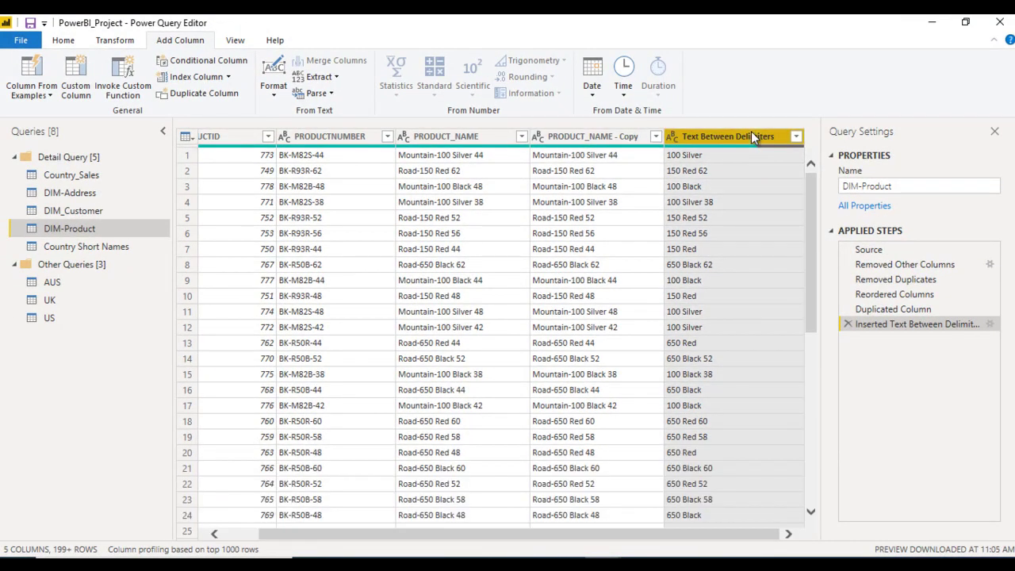
Step: Delete the Text Between Delimiters and Duplicated Column steps, then select PRODUCT_NAME
left_click(848, 323)
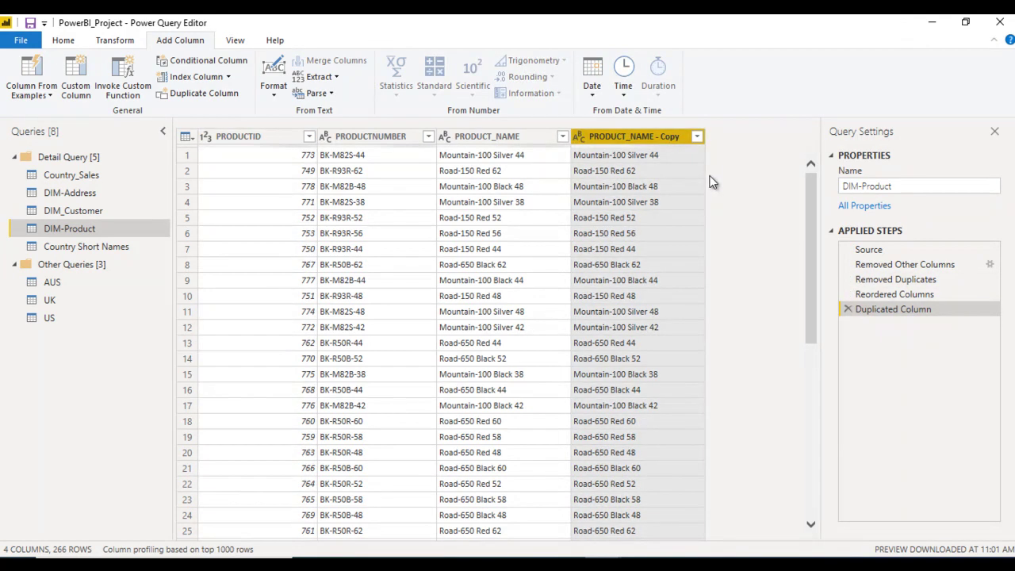
left_click(848, 310)
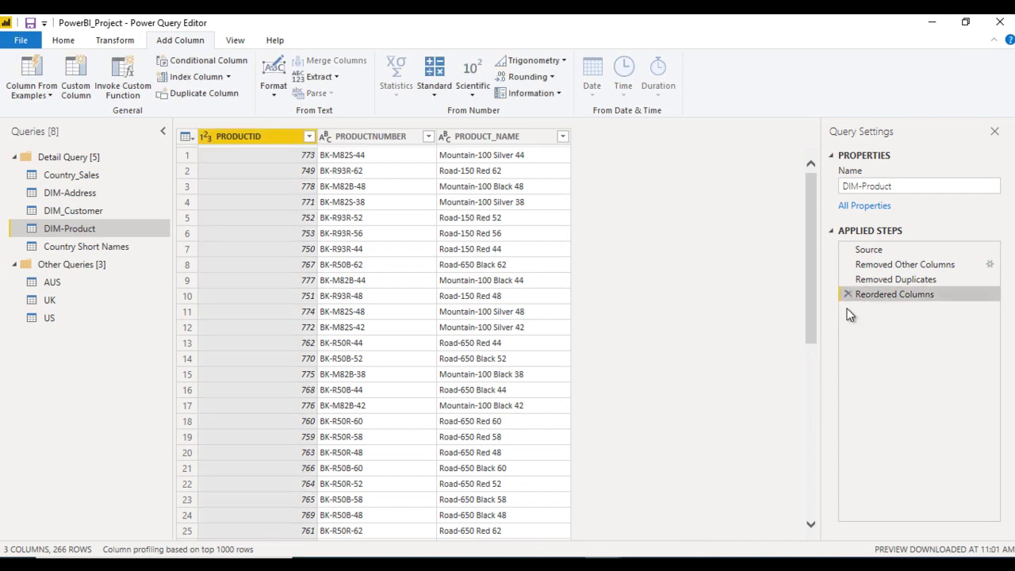
left_click(473, 138)
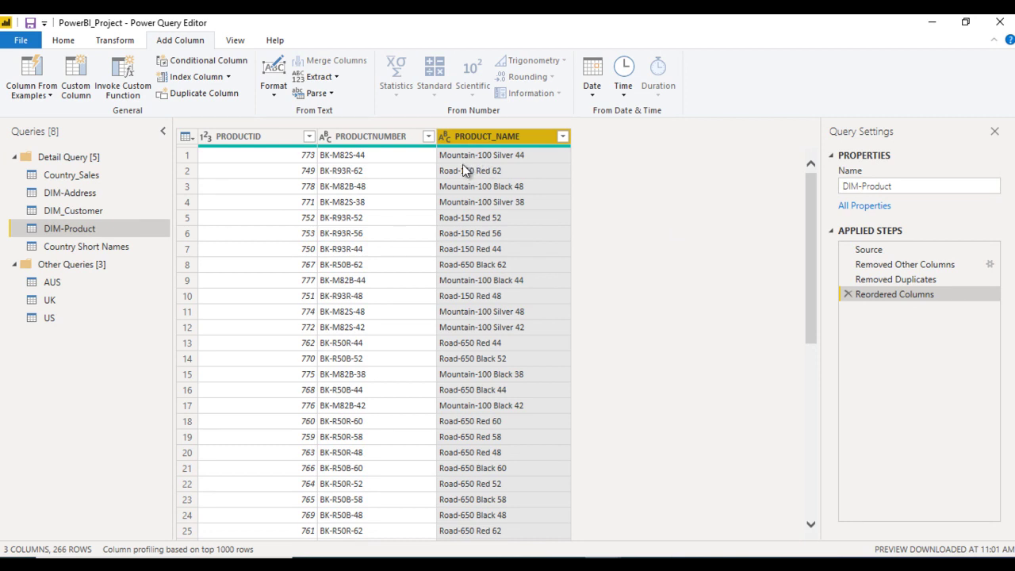
left_click(319, 77)
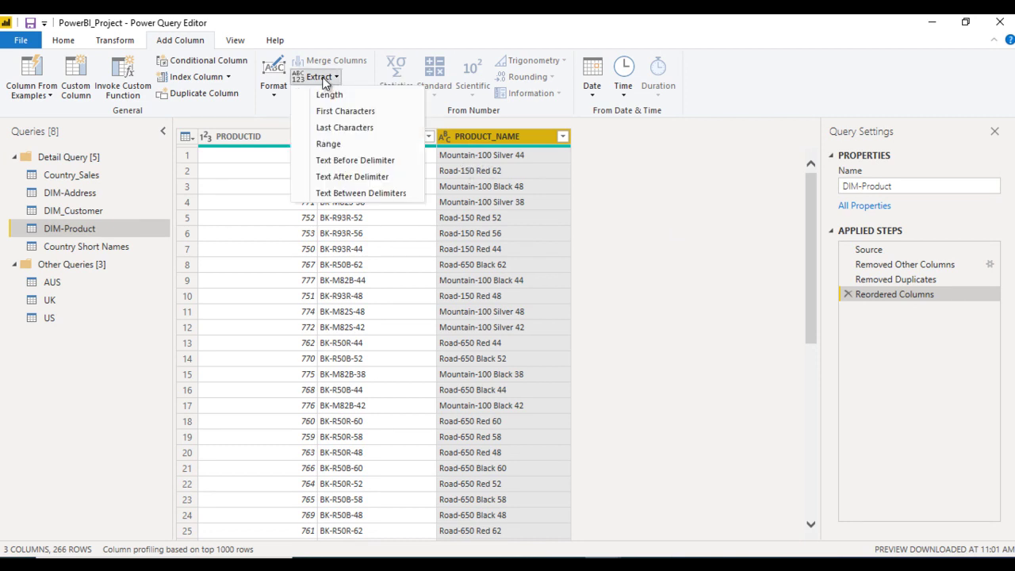
Step: Extract the text before '-' from PRODUCT_NAME into a new column named prod_names
left_click(361, 161)
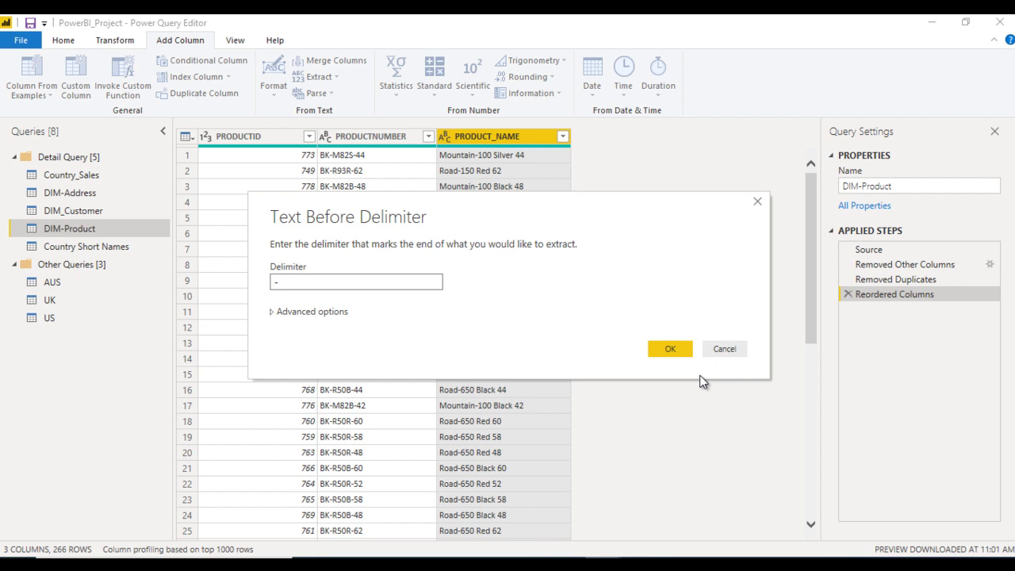
left_click(675, 351)
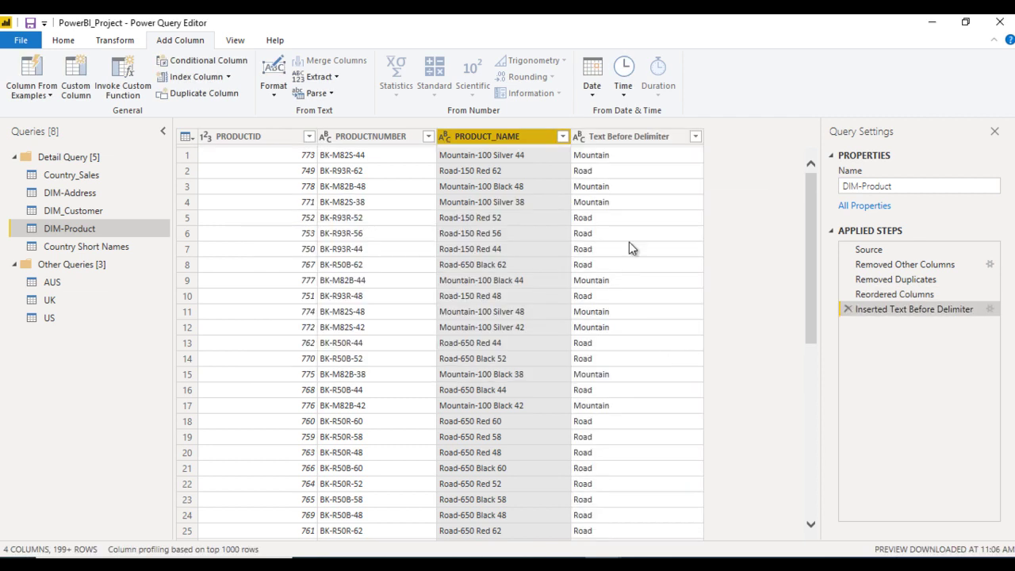
double_click(626, 141)
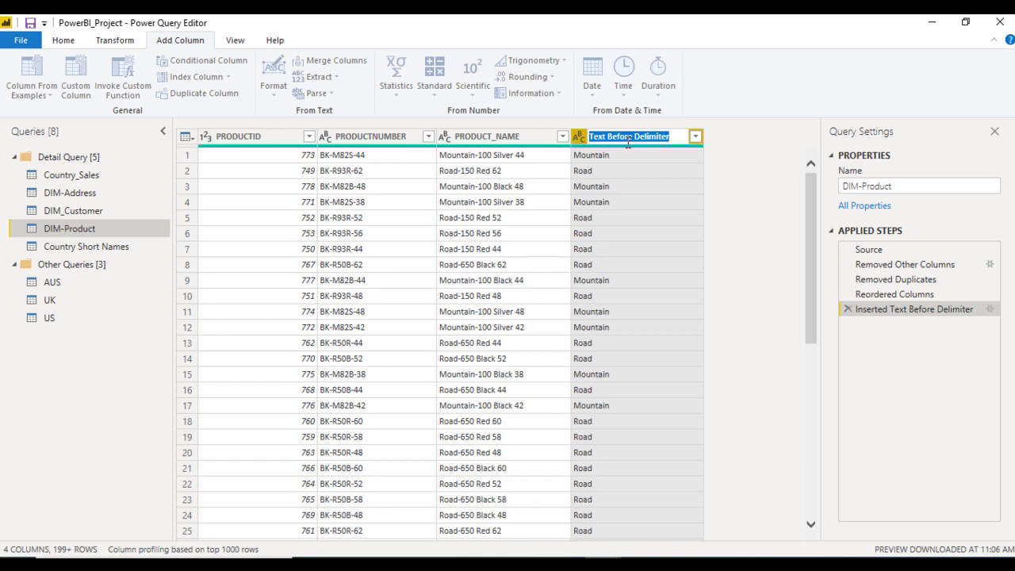
type("prod_names")
key("Return")
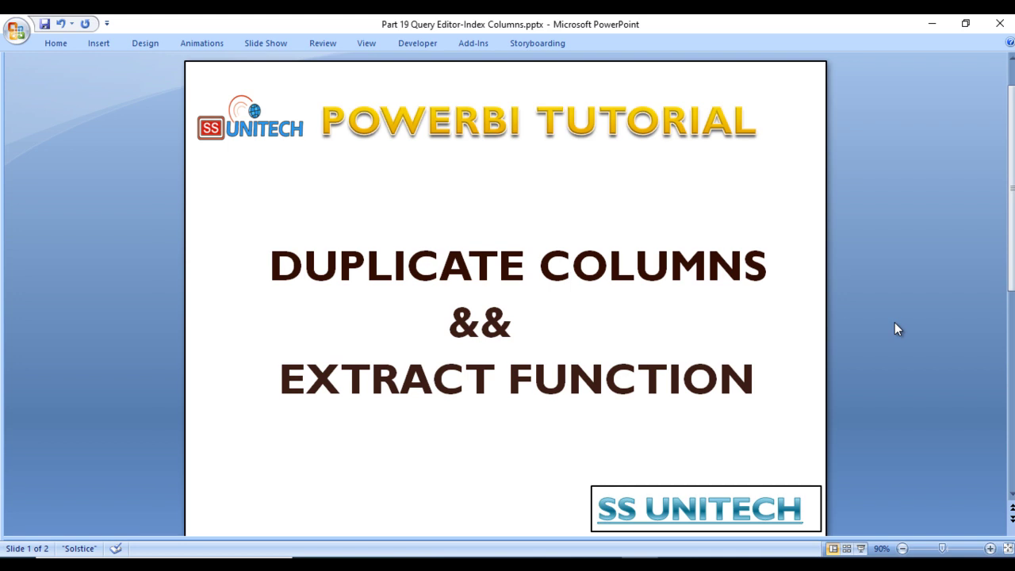
Step: Advance the PowerPoint presentation from slide 1 to the closing Thank You slide
scroll(894, 329, "down", 3)
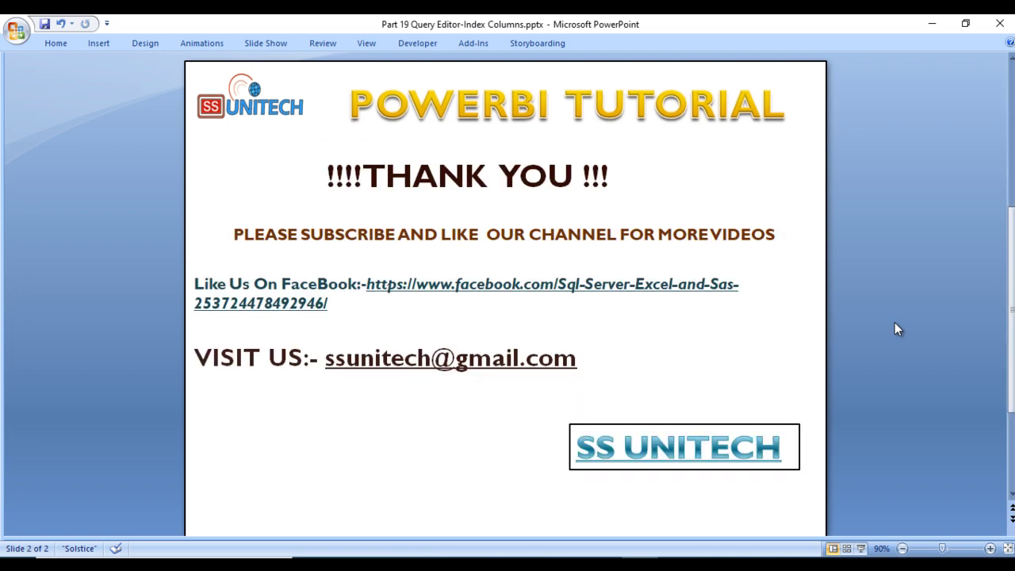